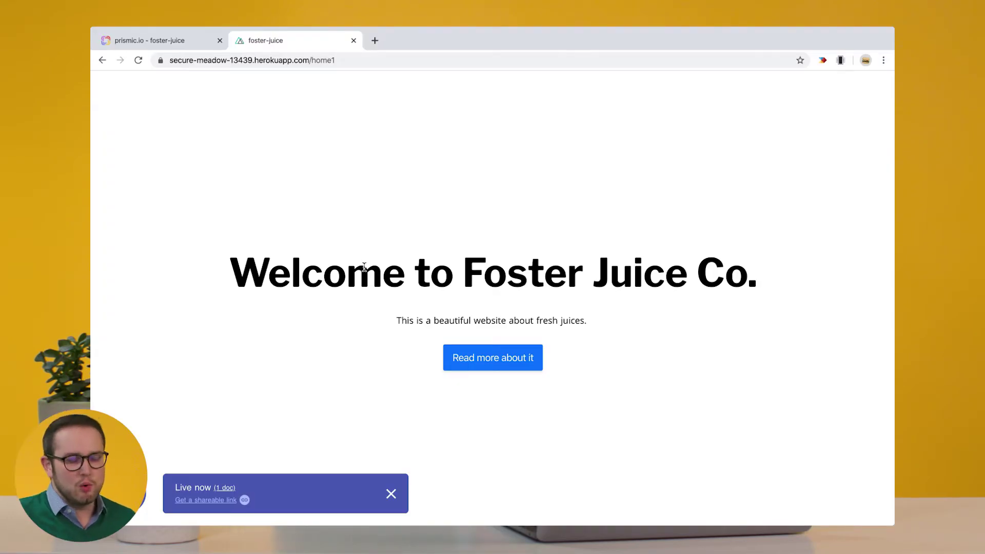
scroll(364, 267, "down", 3)
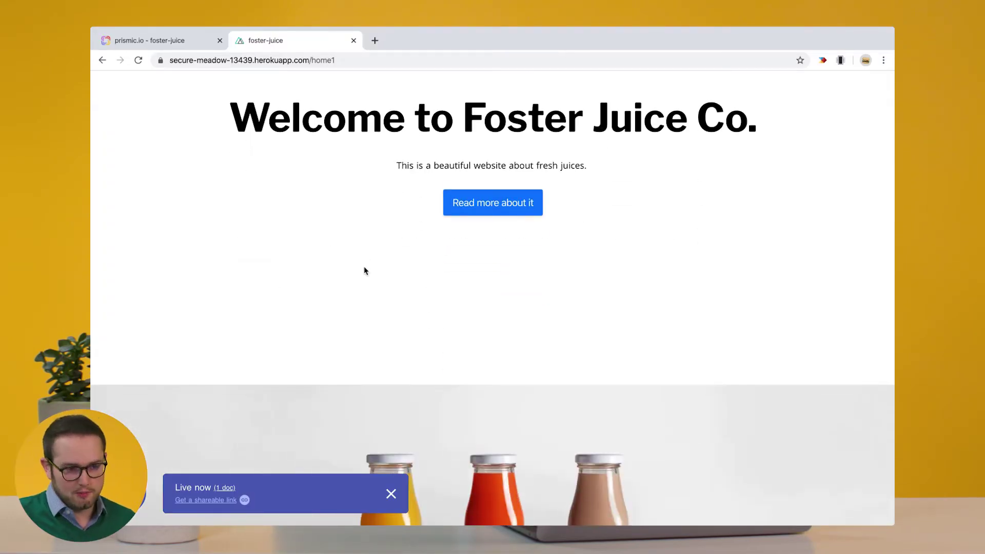
scroll(364, 270, "up", 2)
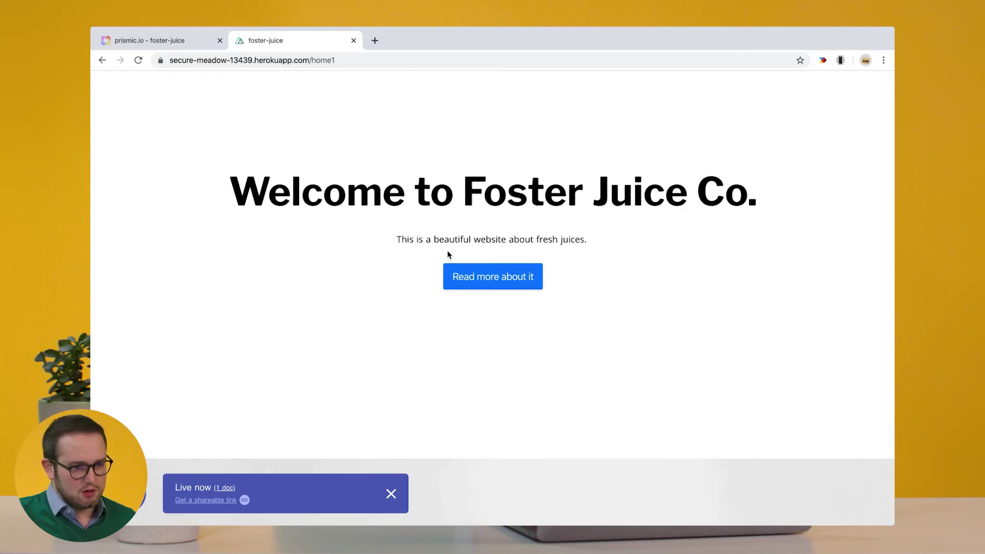
left_click_drag(417, 240, 620, 268)
left_click(620, 268)
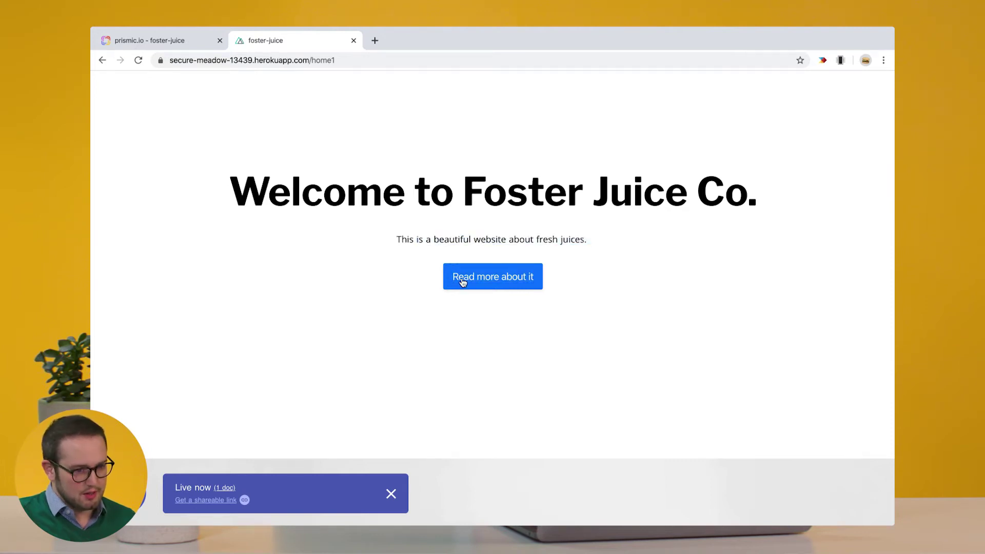
scroll(462, 281, "up", 2)
left_click_drag(780, 255, 689, 249)
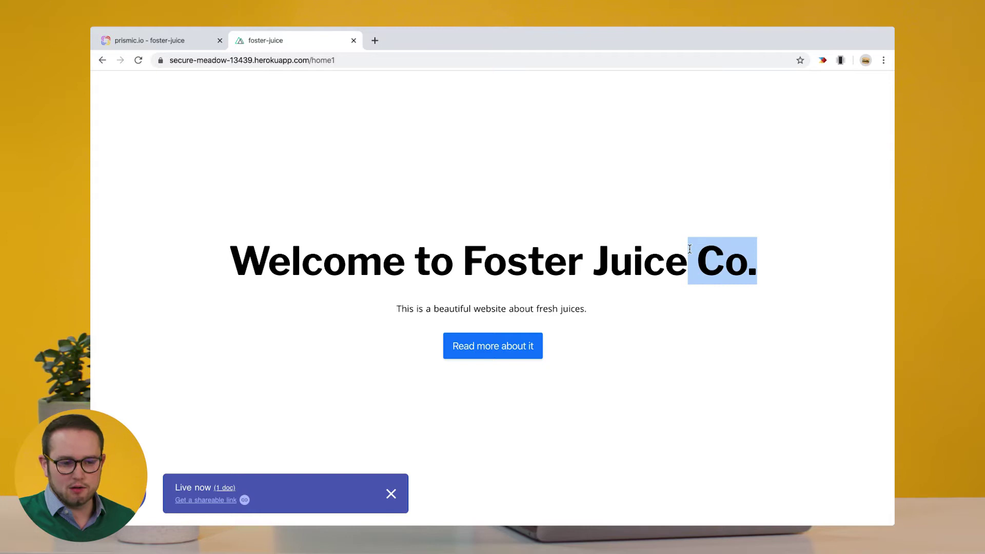
left_click(495, 245)
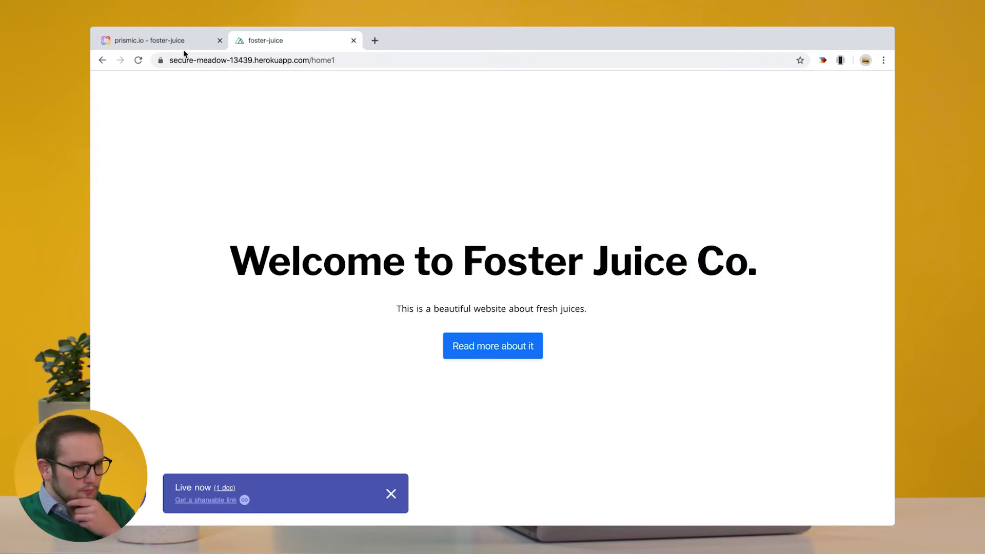
Step: Open the Home document and append ' - modification' to the hero title
left_click(166, 36)
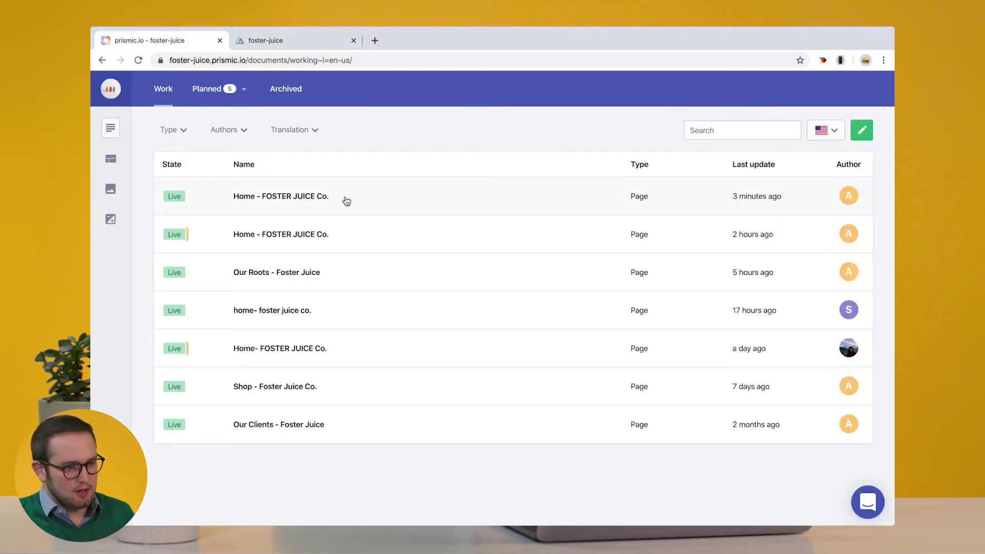
left_click(346, 199)
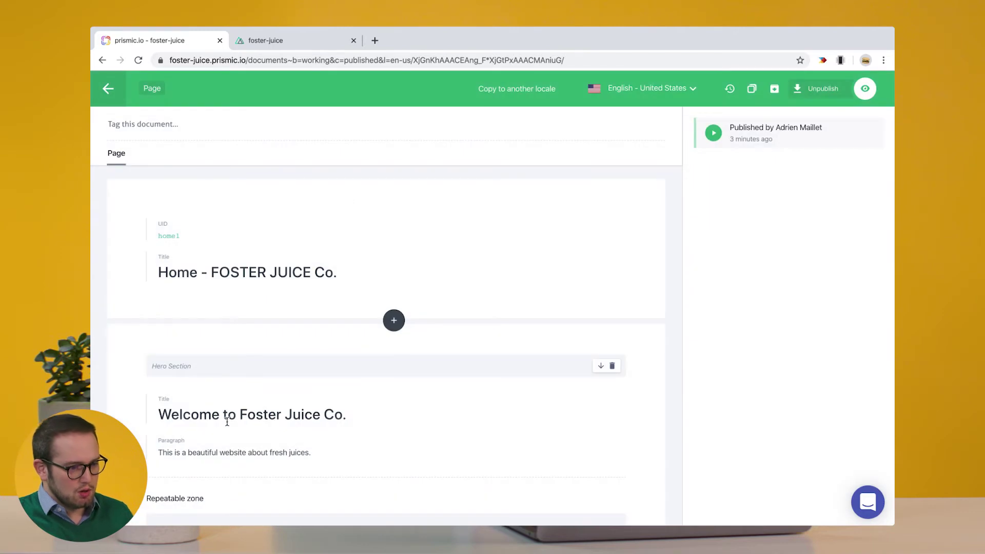
left_click(357, 413)
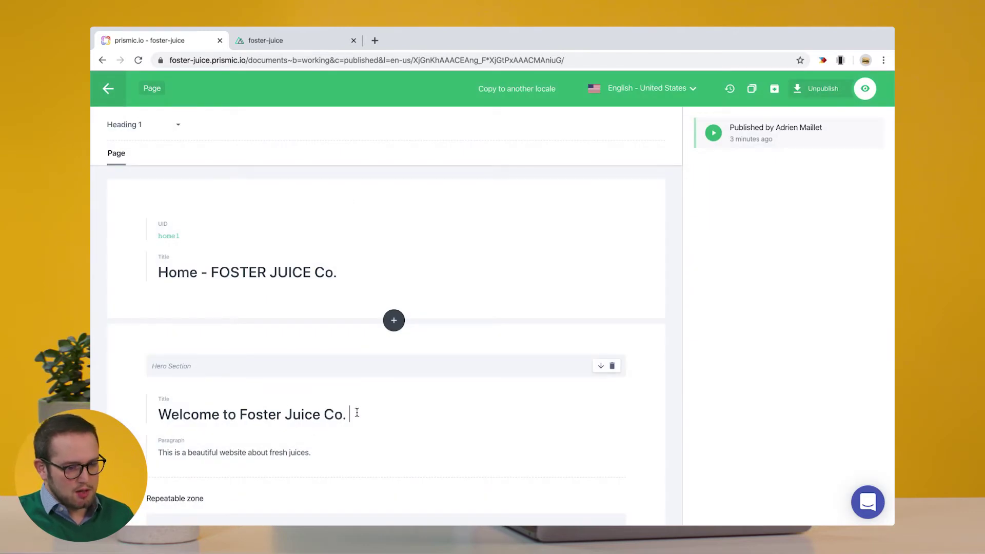
type("- modification")
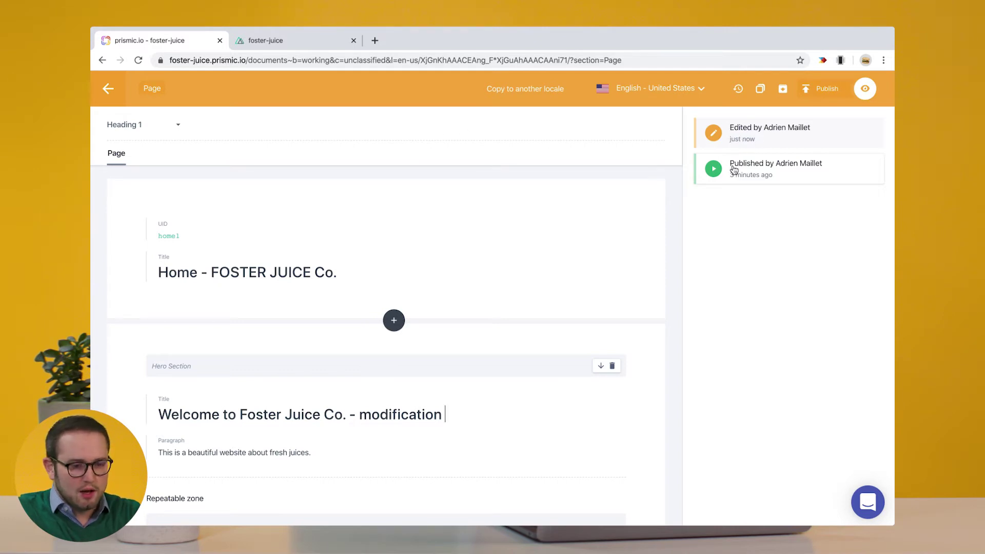
Step: Compare the published hero title with the edited draft, then return to the draft
left_click(730, 169)
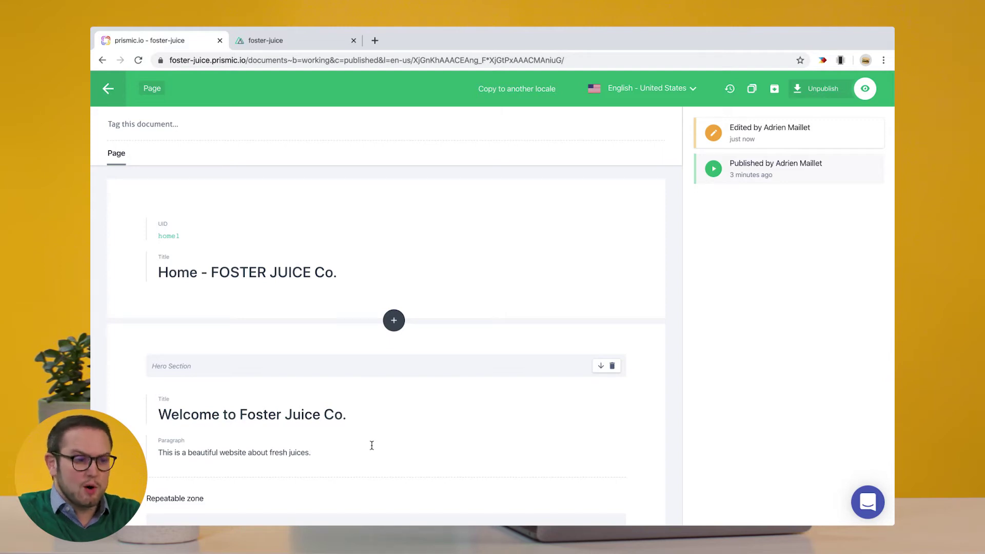
left_click_drag(355, 415, 258, 415)
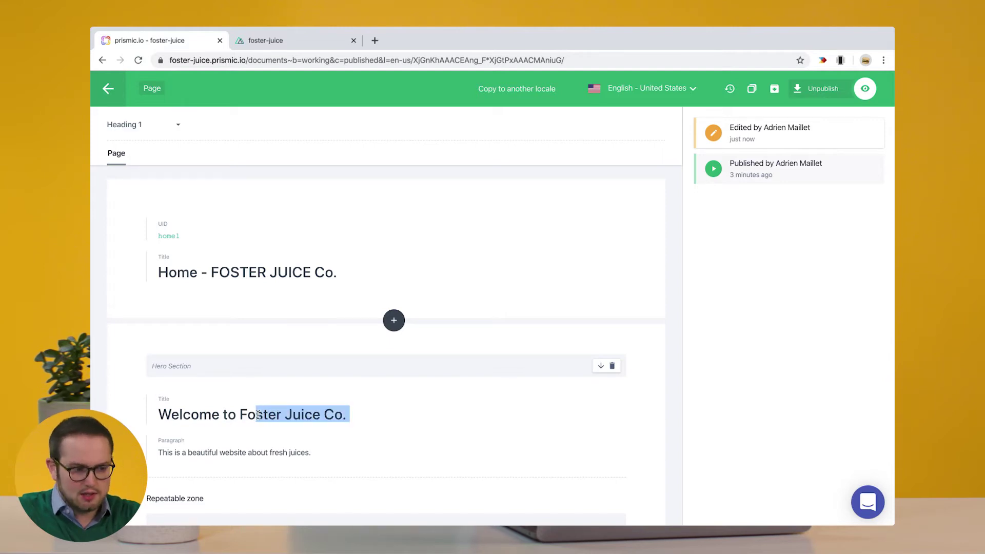
left_click(383, 414)
left_click(747, 140)
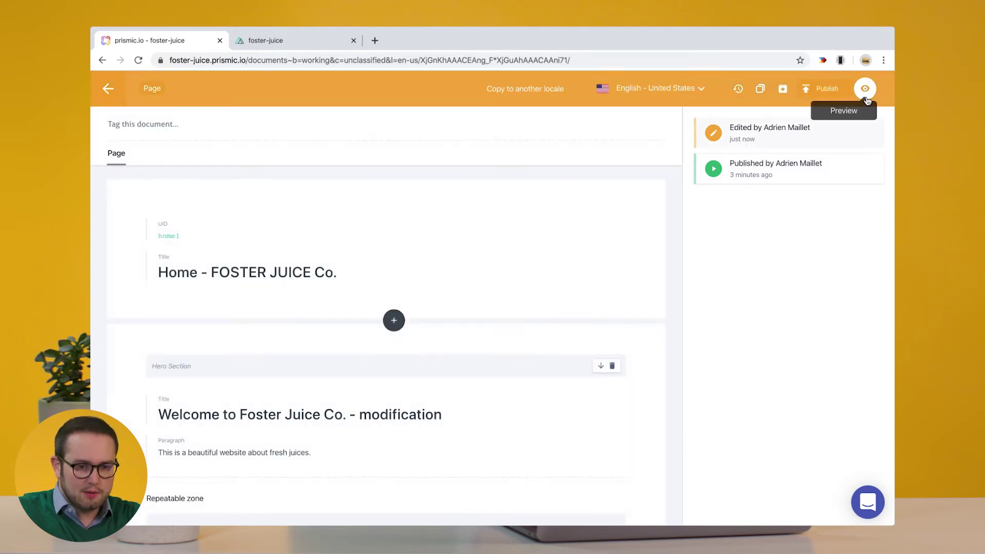
Step: Preview the draft on Production and confirm the heading ends with '- modification'
left_click(865, 90)
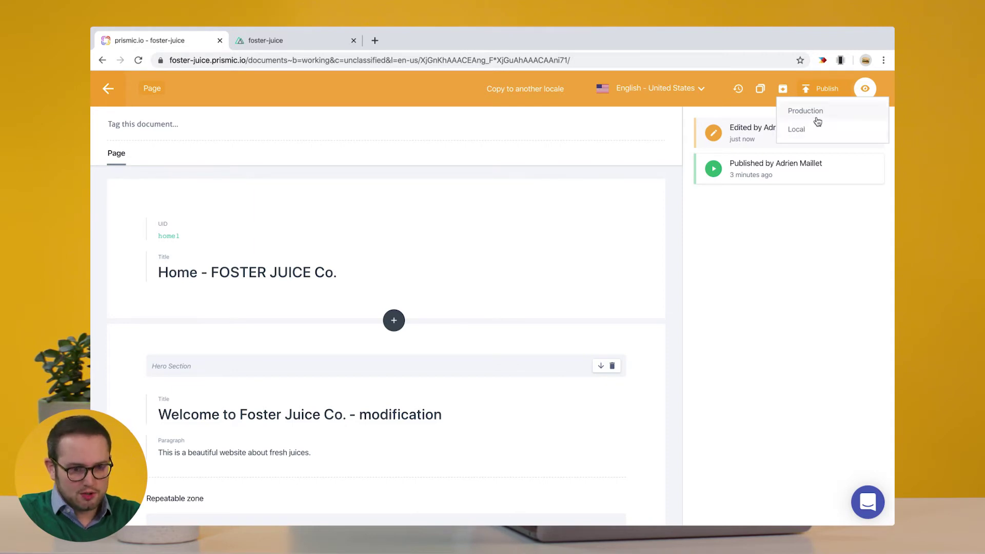
left_click(817, 113)
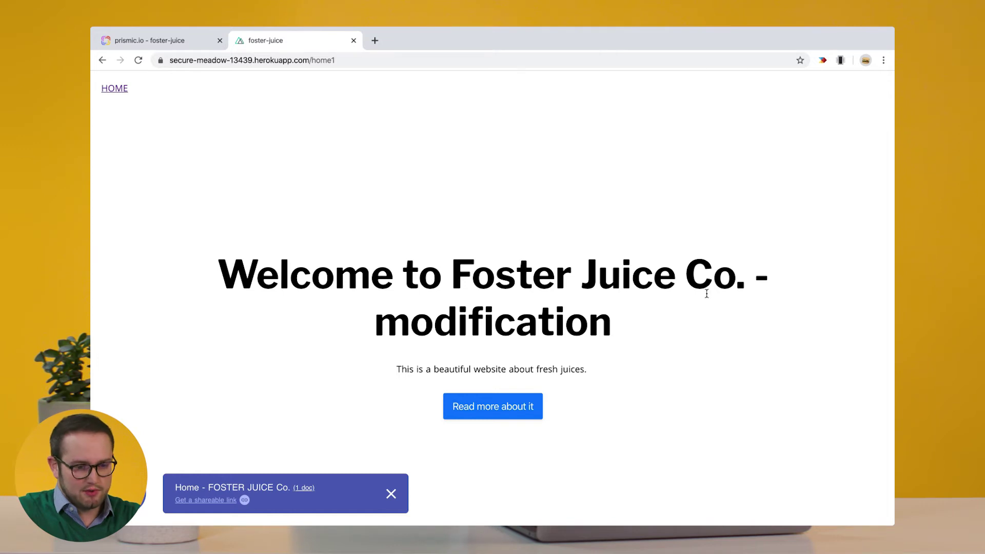
left_click_drag(388, 318, 633, 328)
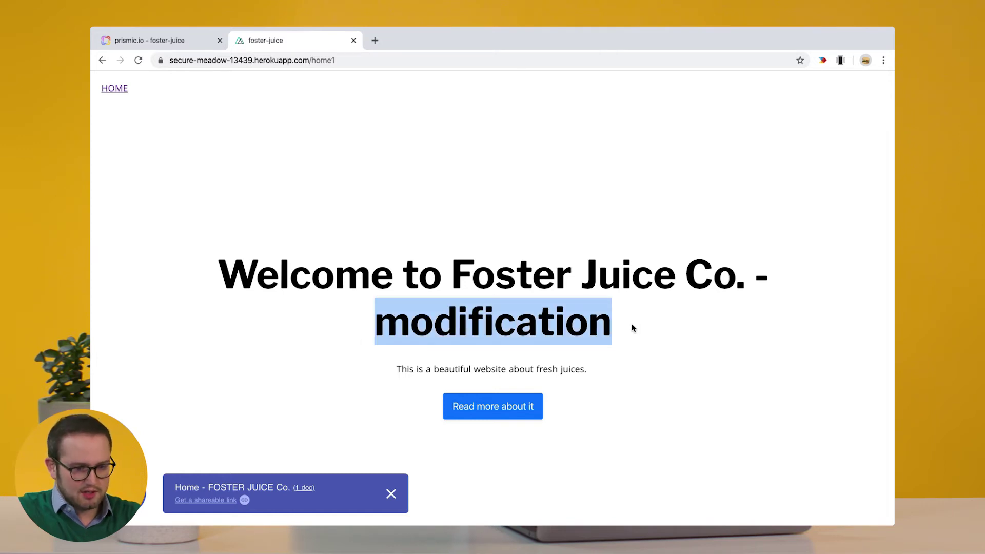
left_click(424, 215)
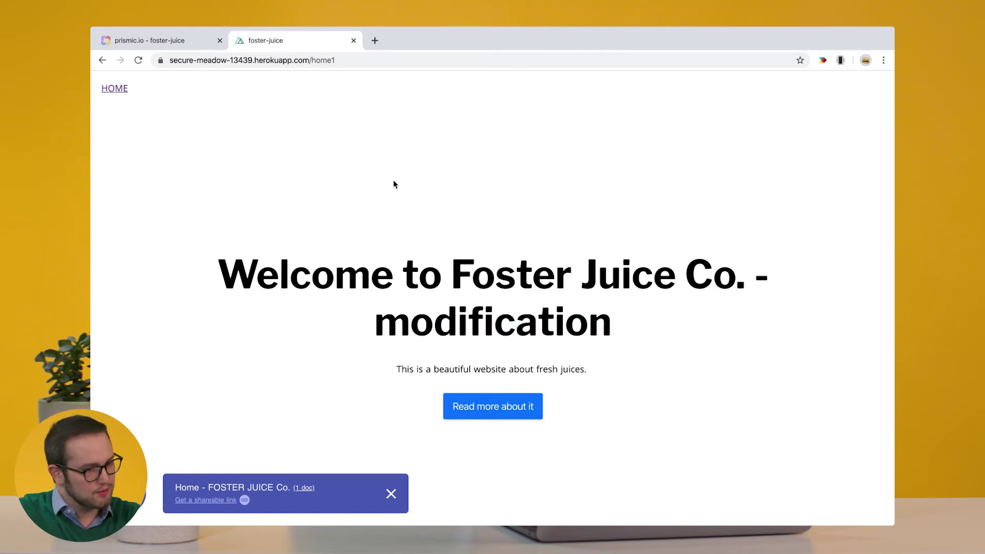
left_click(186, 43)
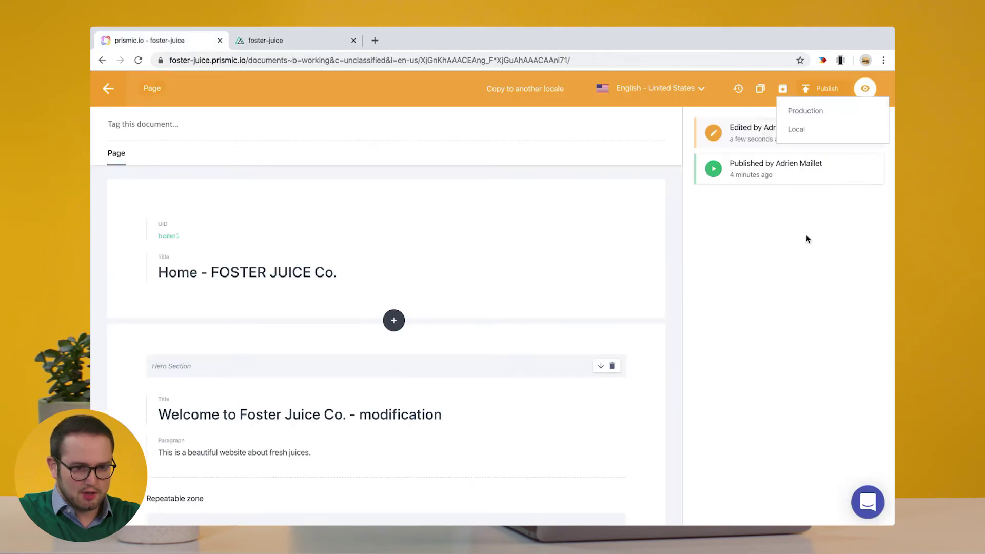
Step: Publish the Home draft immediately with 'Publish it now'
left_click(827, 90)
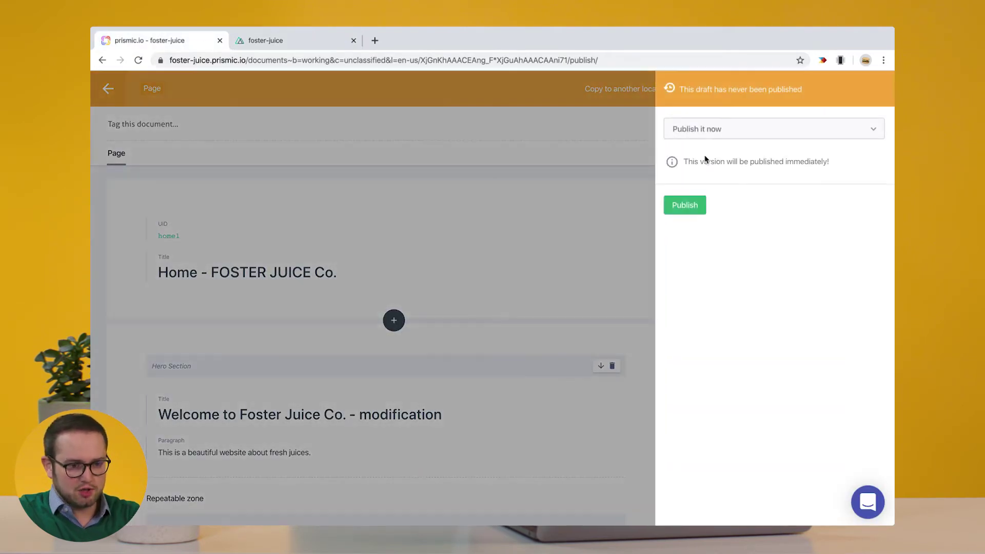
left_click(690, 203)
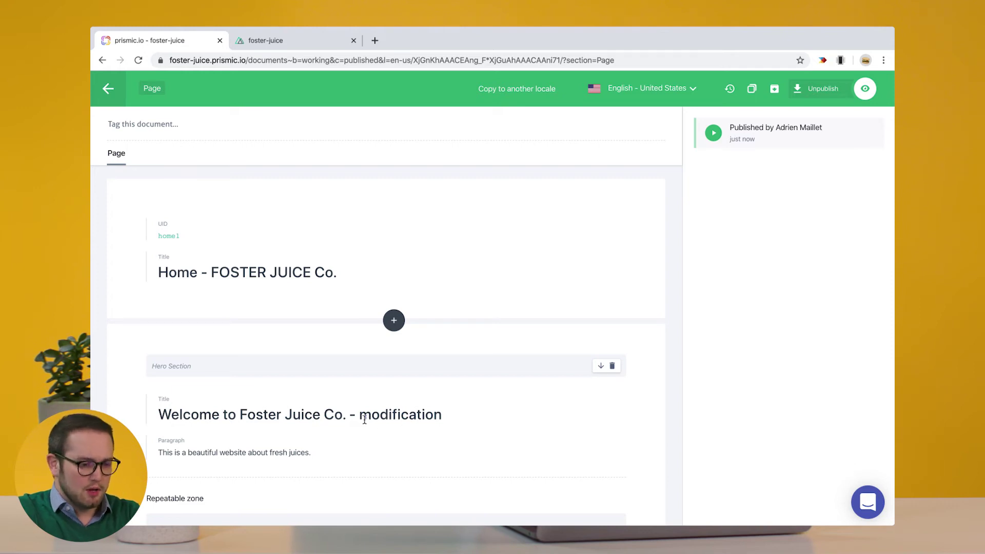
Step: Replace 'modification' in the hero title with 'check out our new carrot juice!' and save
left_click_drag(360, 418, 459, 418)
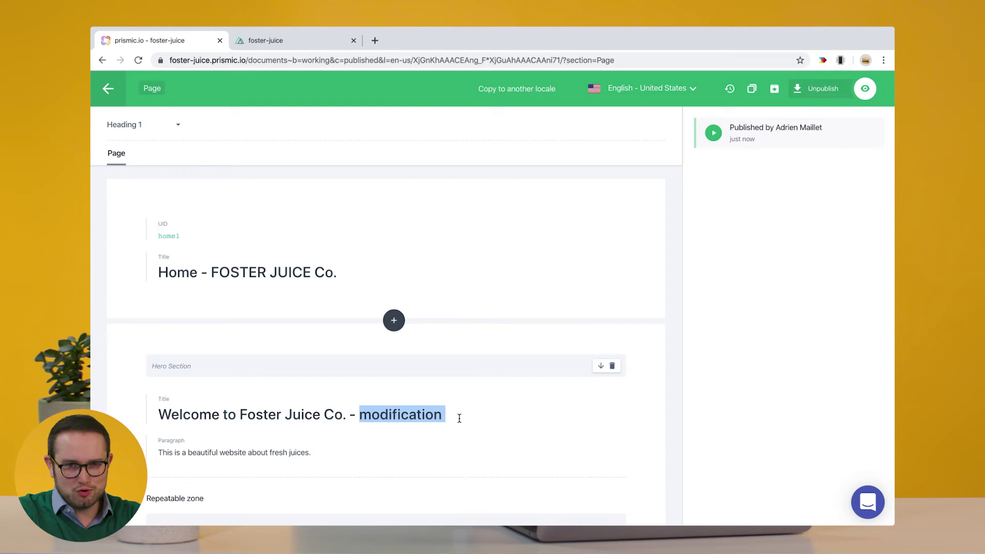
type("ca")
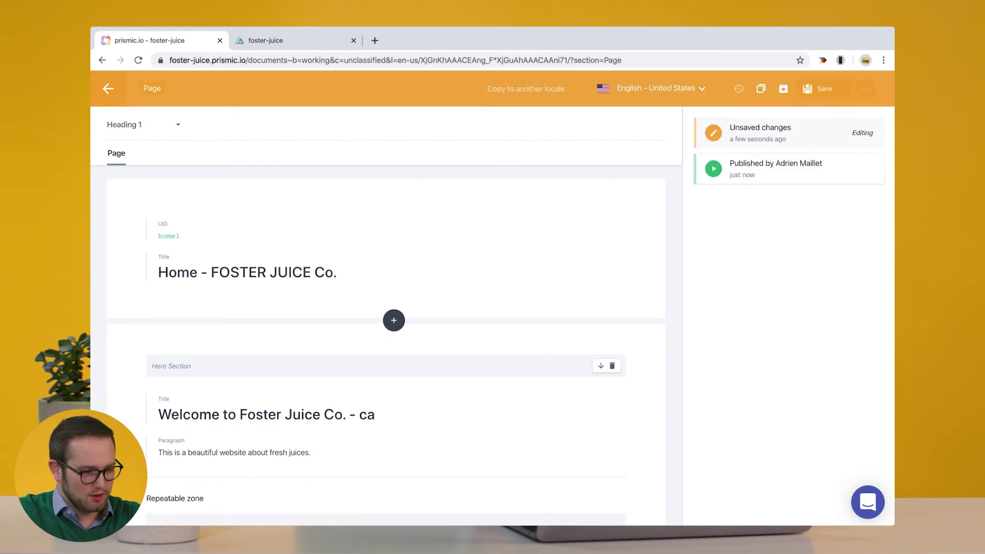
key("BackSpace")
type("heck ")
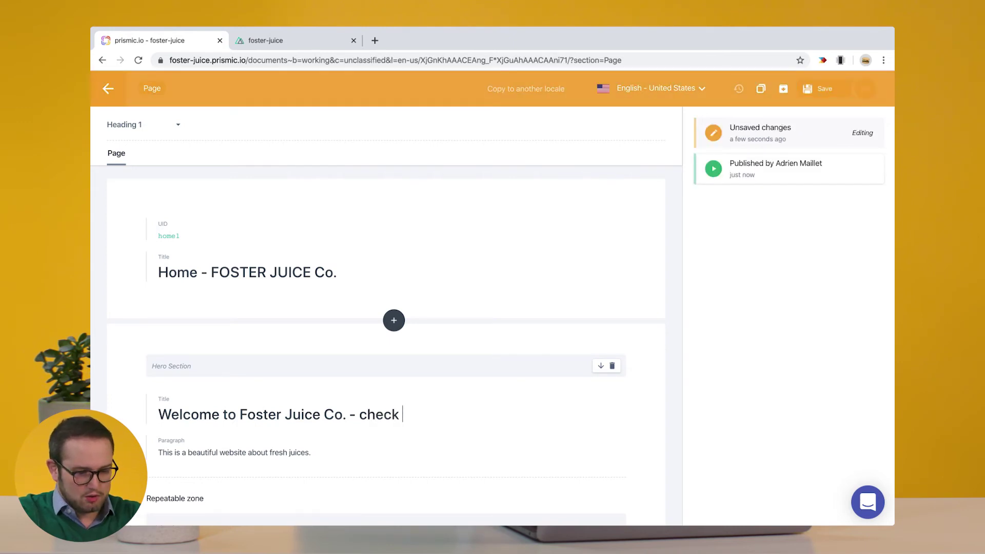
type("out our new")
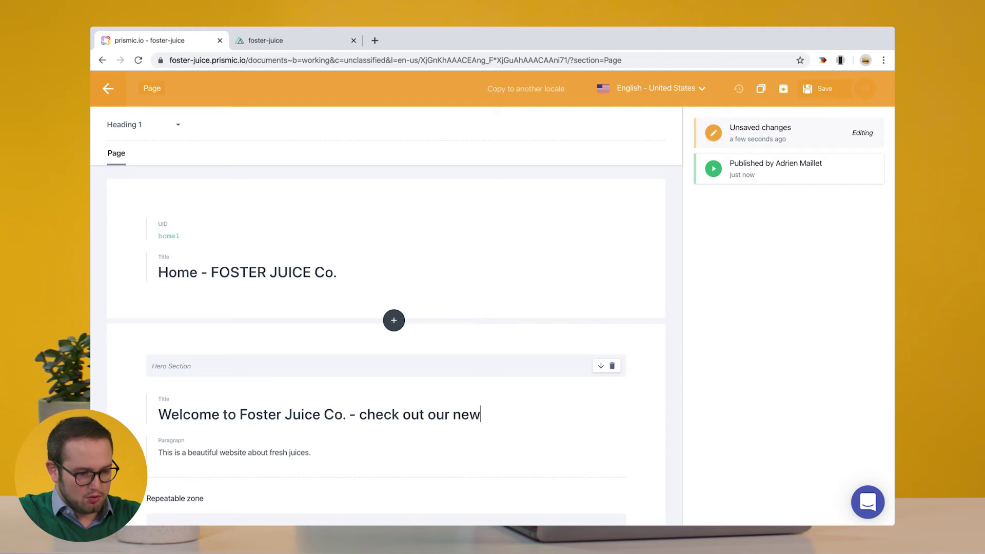
type(" carrot juic")
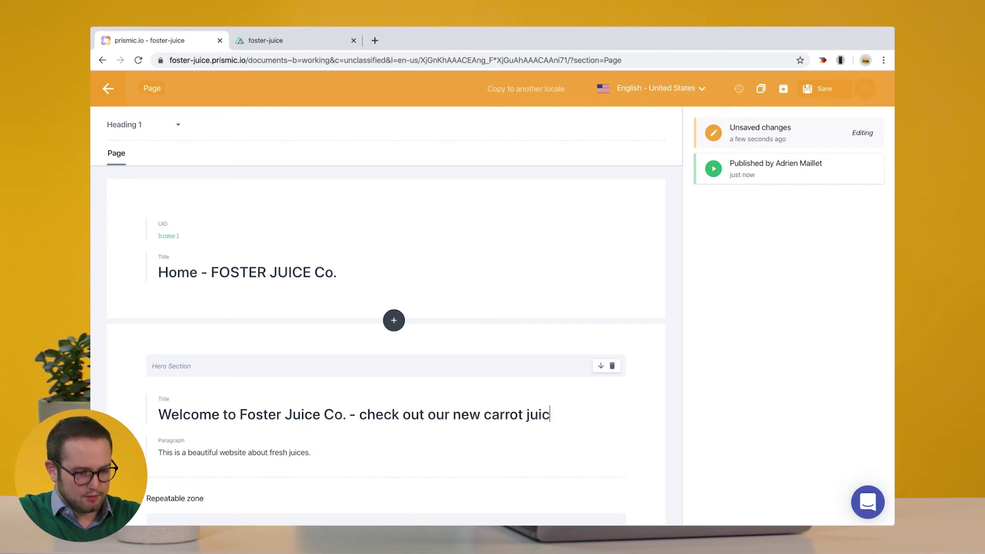
type("e!")
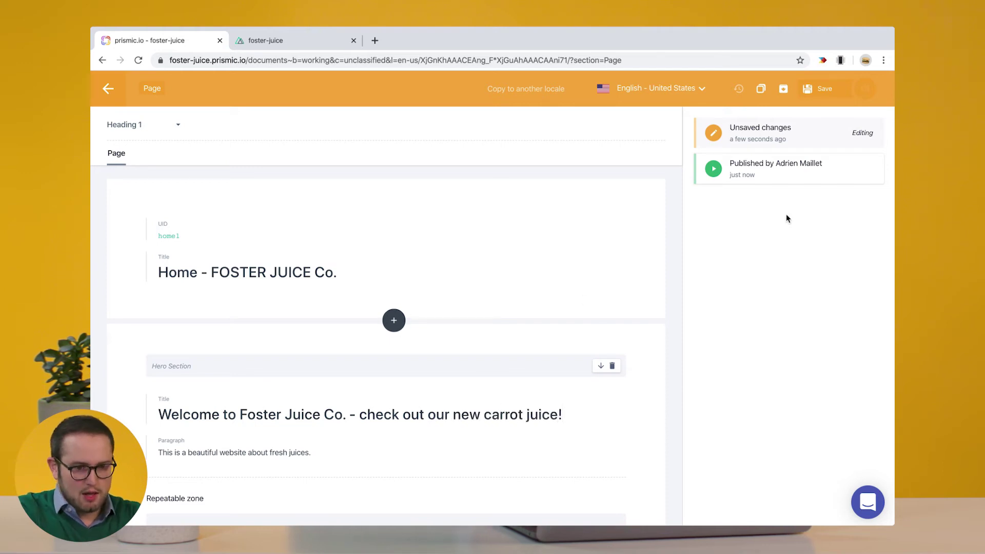
left_click(824, 89)
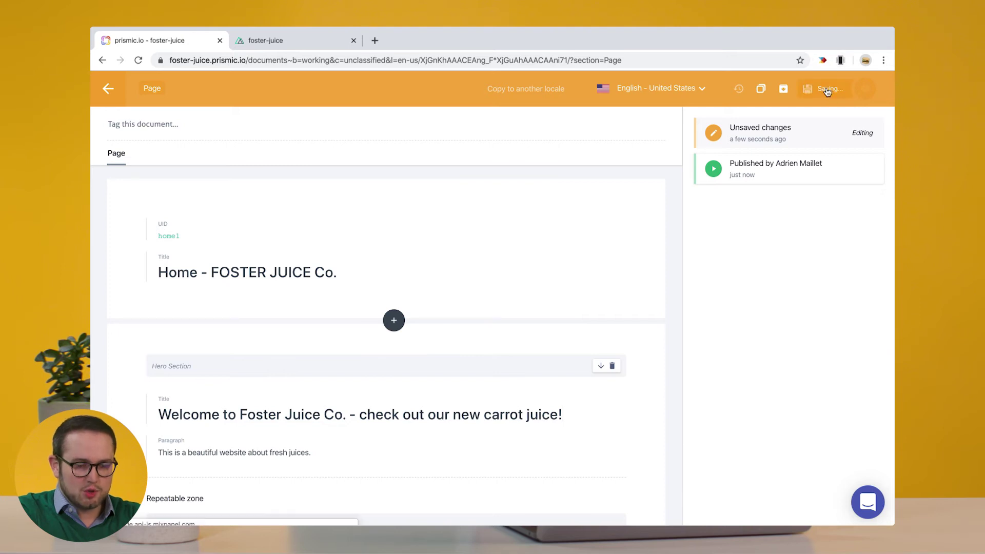
Step: Add the edited Home page to the New Carrot Juice release via 'Publish it during a release'
left_click(826, 90)
left_click(727, 132)
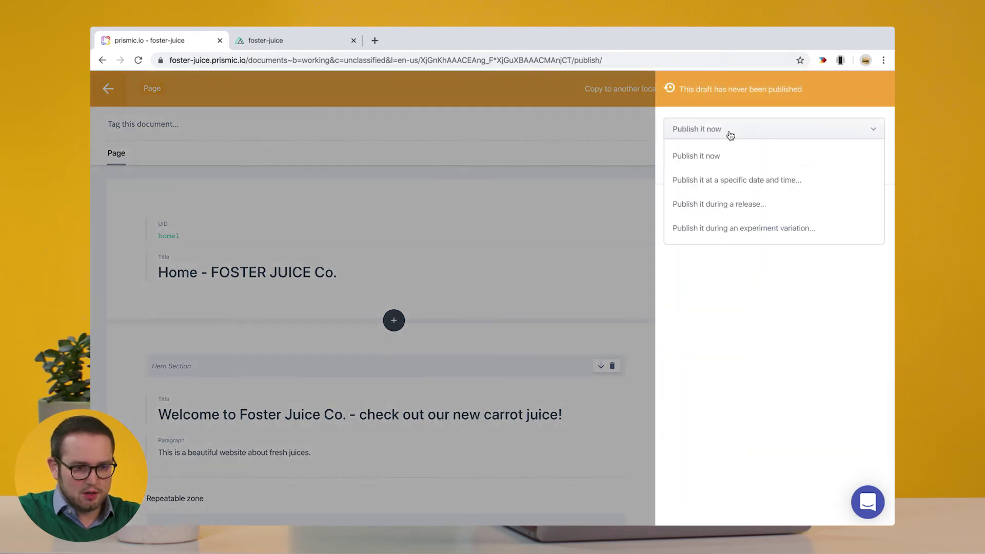
left_click(720, 202)
left_click(745, 163)
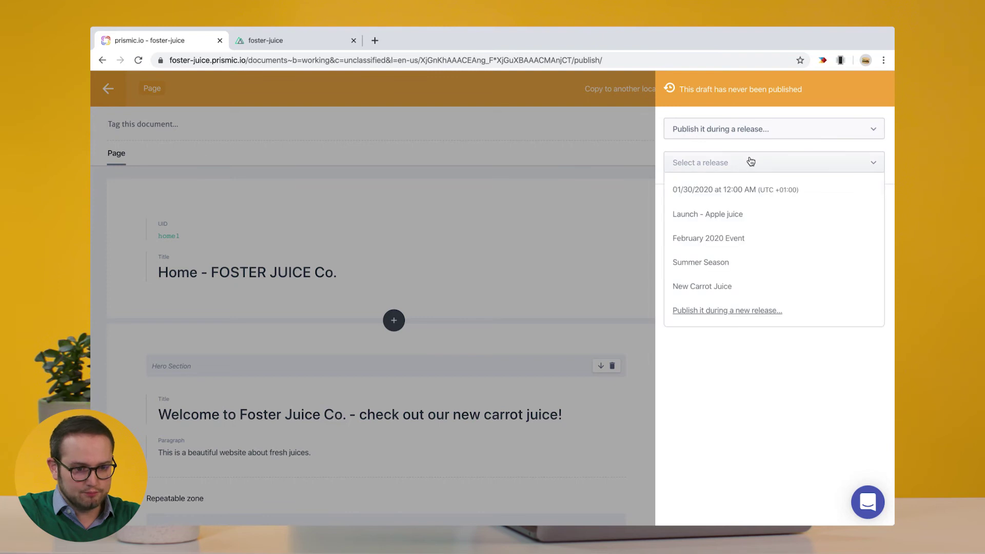
left_click(695, 285)
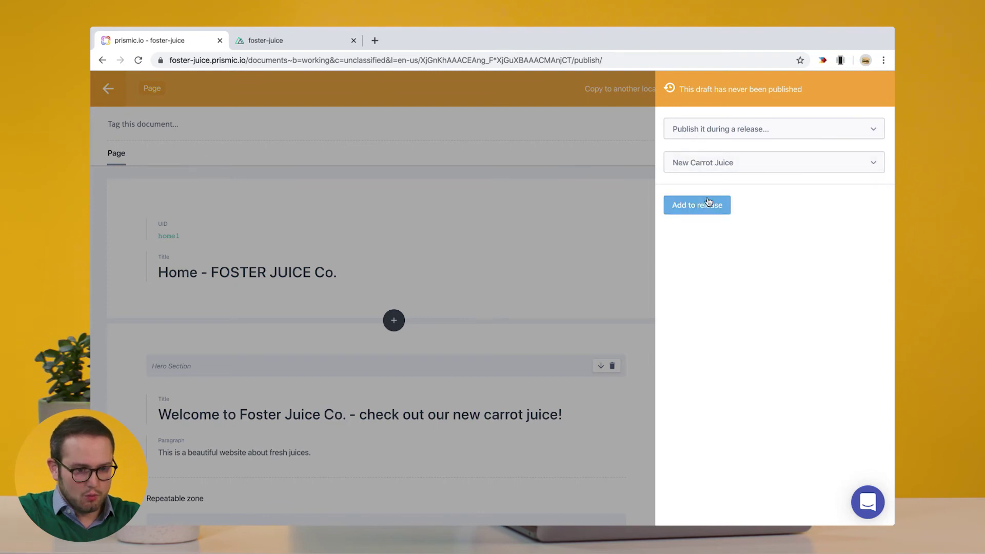
left_click(701, 202)
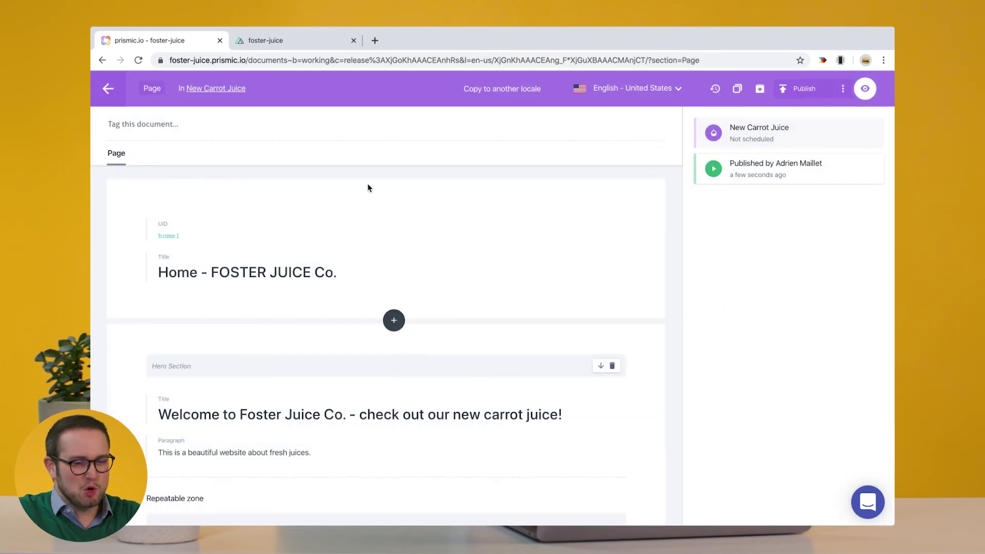
Step: Open the New Carrot Juice release from the Planned releases list
left_click(108, 88)
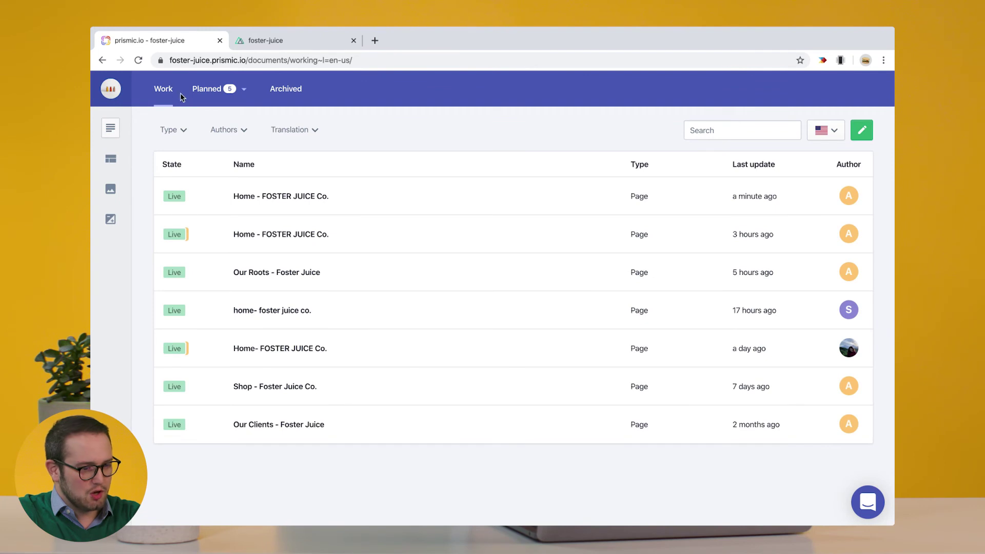
left_click(205, 93)
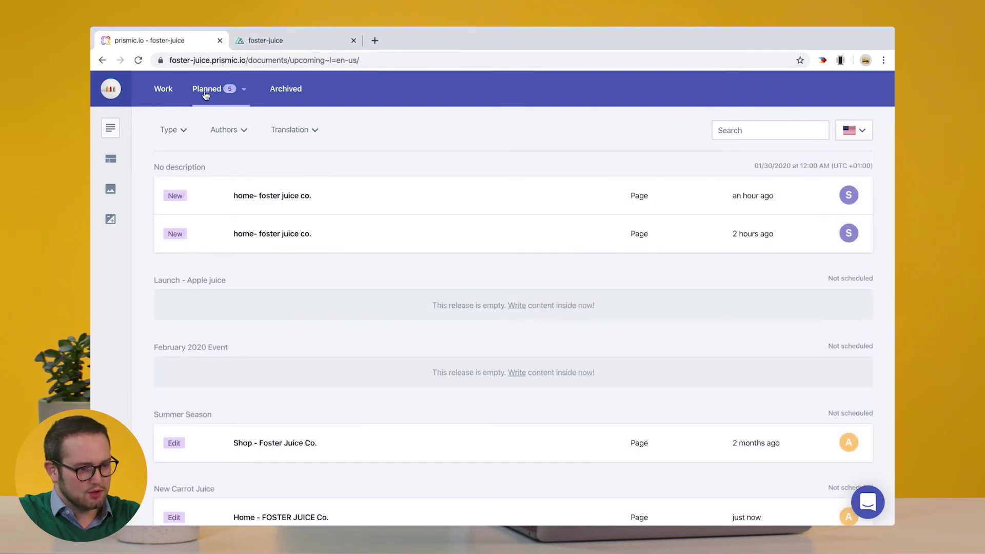
scroll(217, 218, "down", 2)
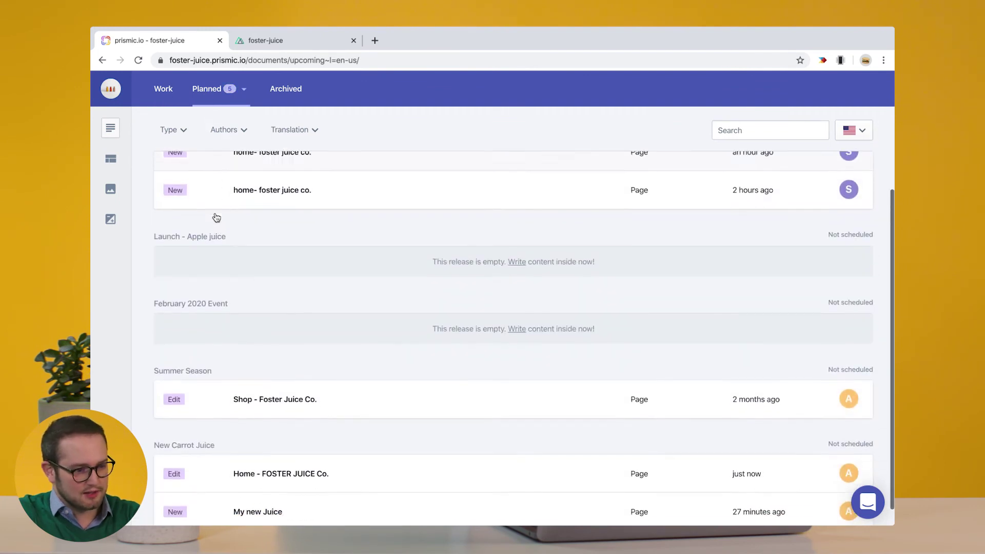
scroll(216, 218, "up", 2)
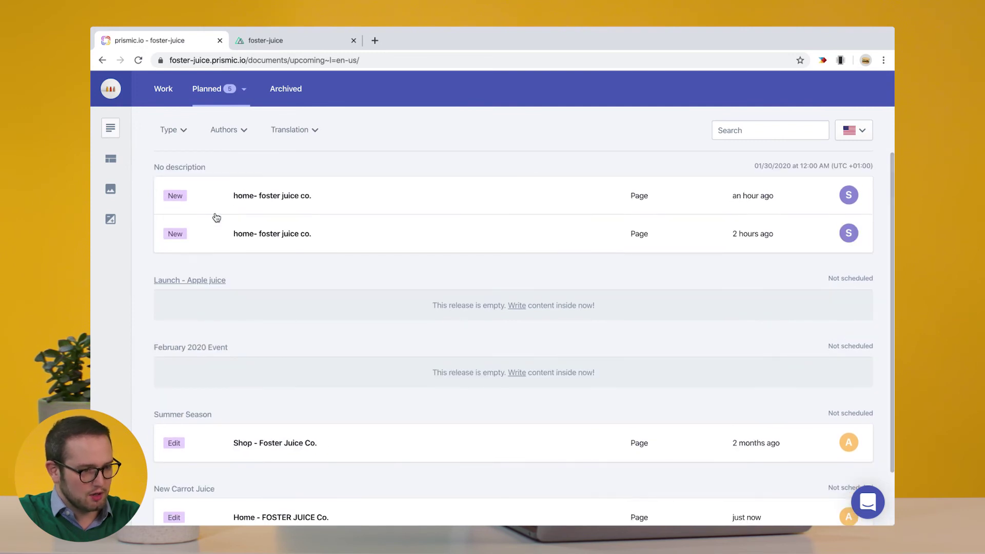
scroll(216, 218, "down", 2)
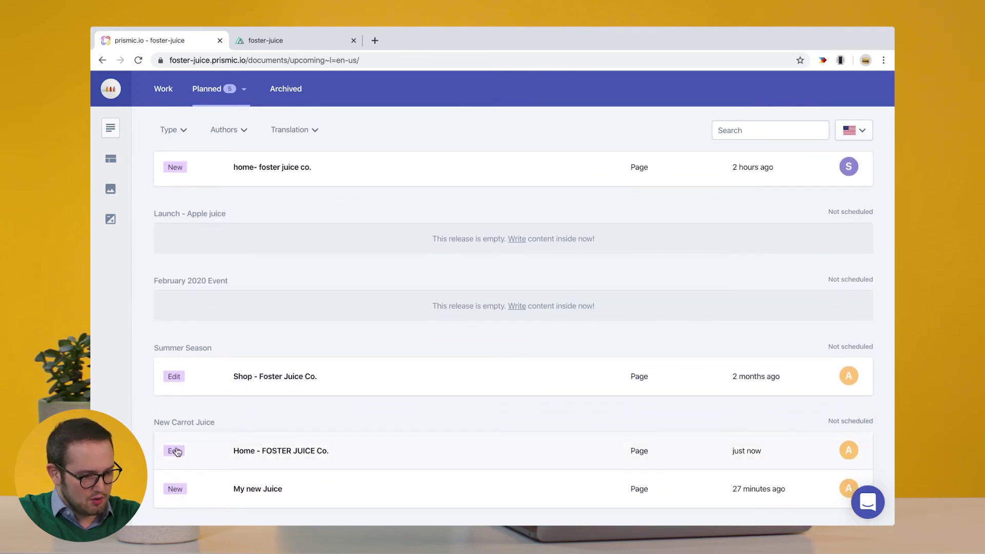
left_click(192, 426)
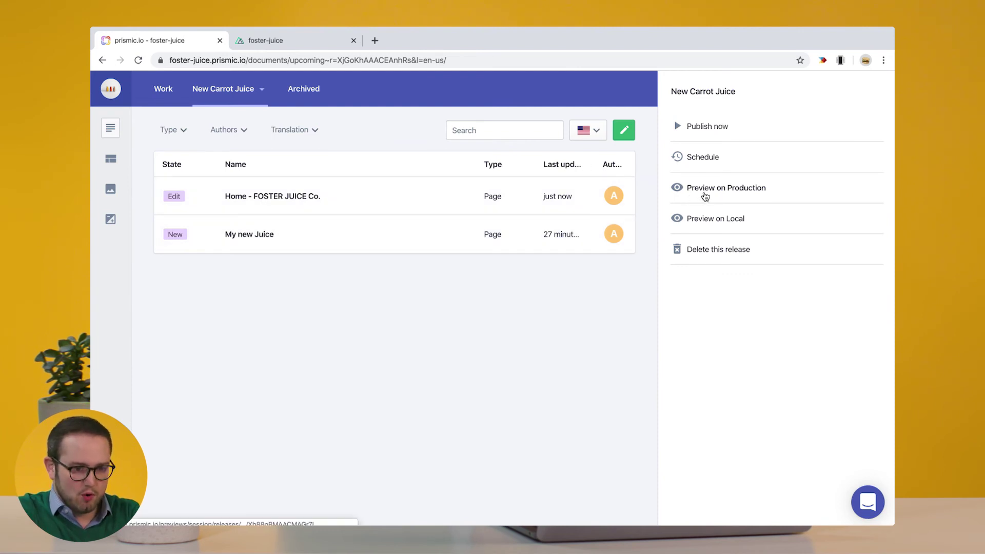
Step: Preview the release on Production and check the new carrot juice homepage heading
left_click(704, 196)
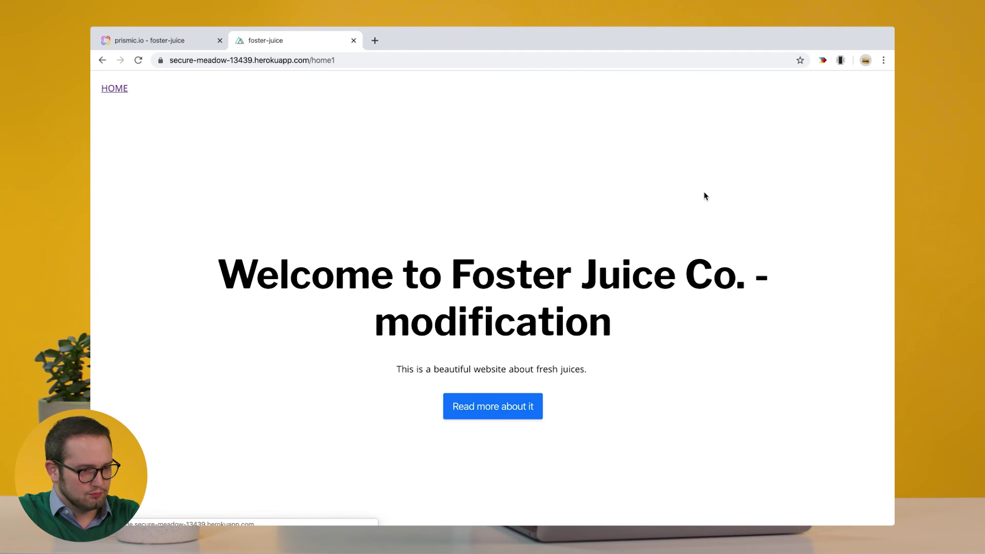
scroll(704, 196, "down", 1)
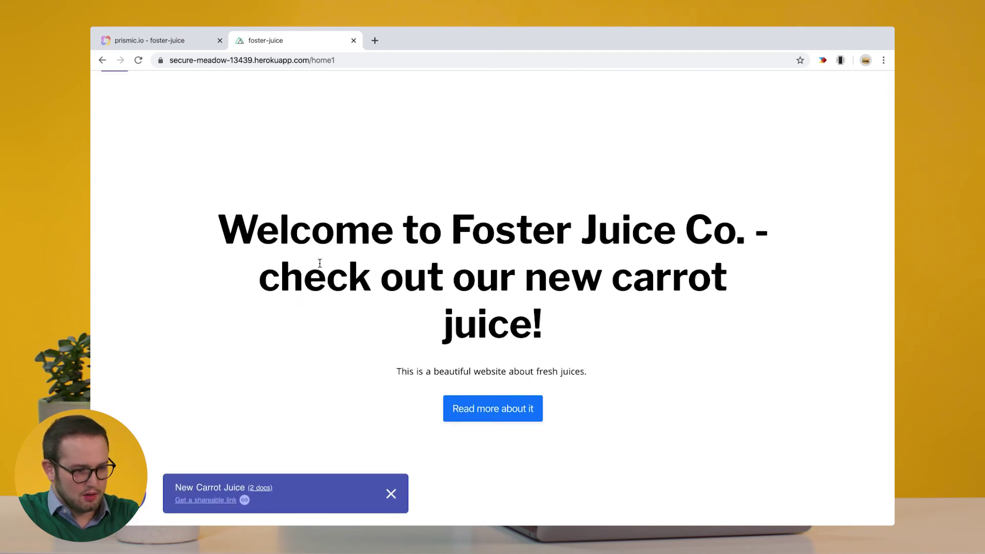
left_click_drag(294, 265, 408, 356)
left_click(409, 356)
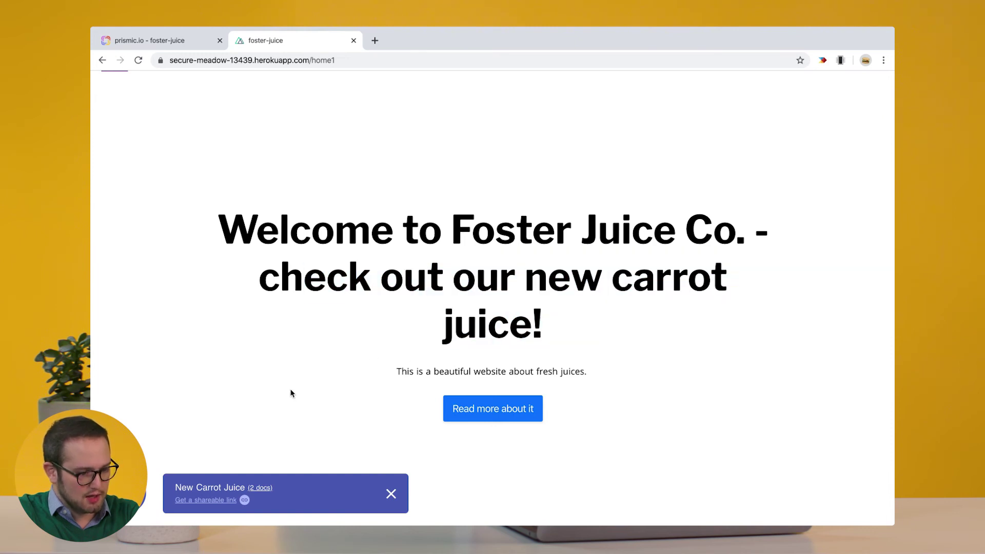
Step: Open the My new Juice page from the '2 docs' list and scroll through it
left_click(261, 489)
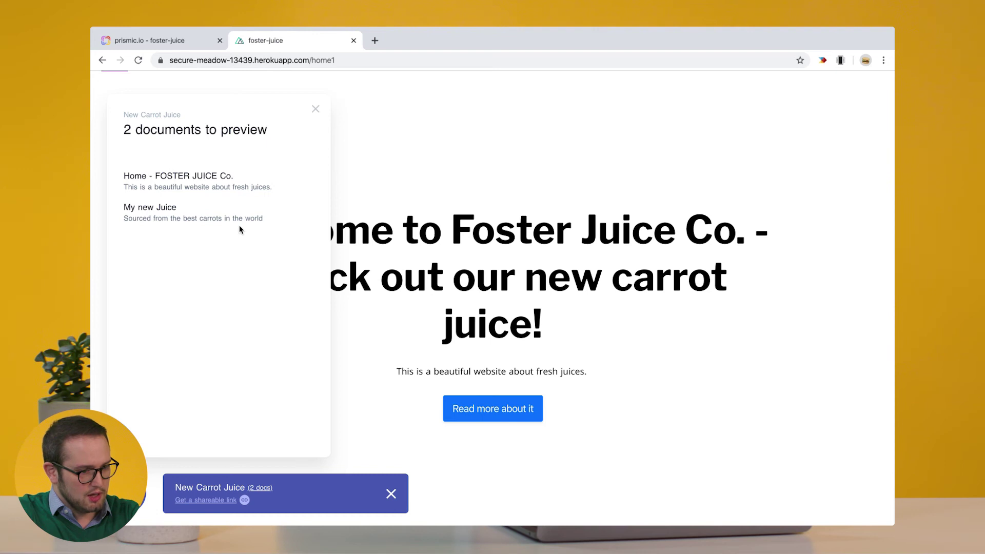
left_click(166, 217)
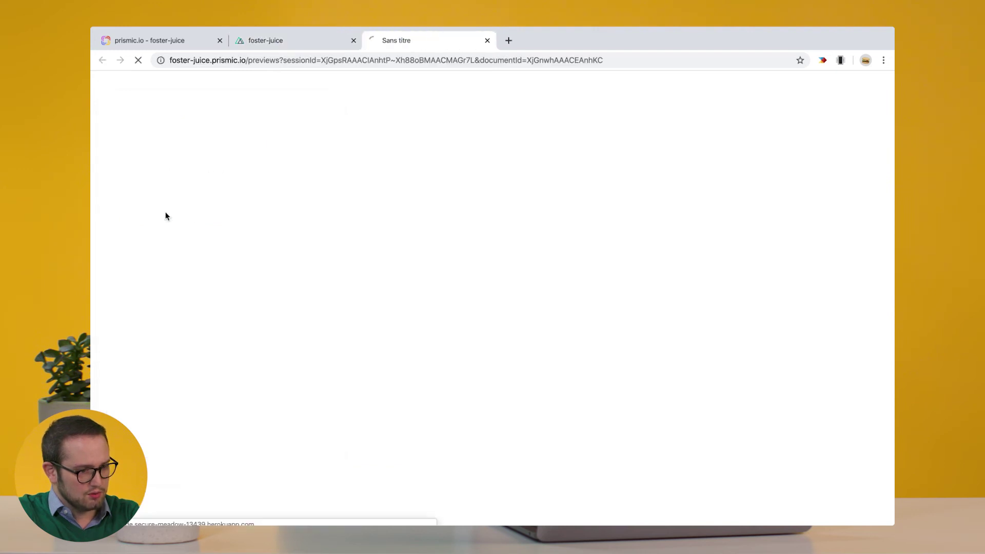
scroll(256, 261, "down", 5)
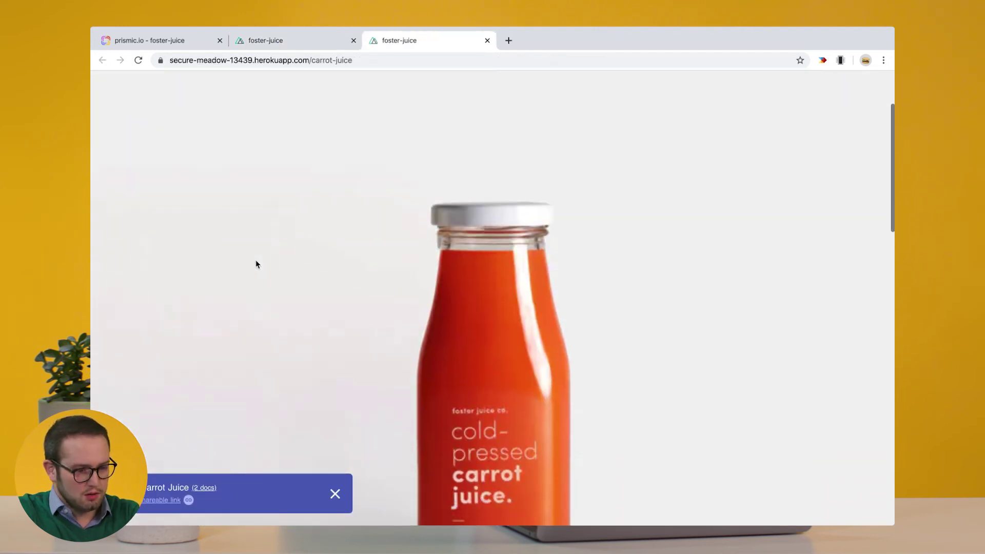
scroll(255, 264, "down", 2)
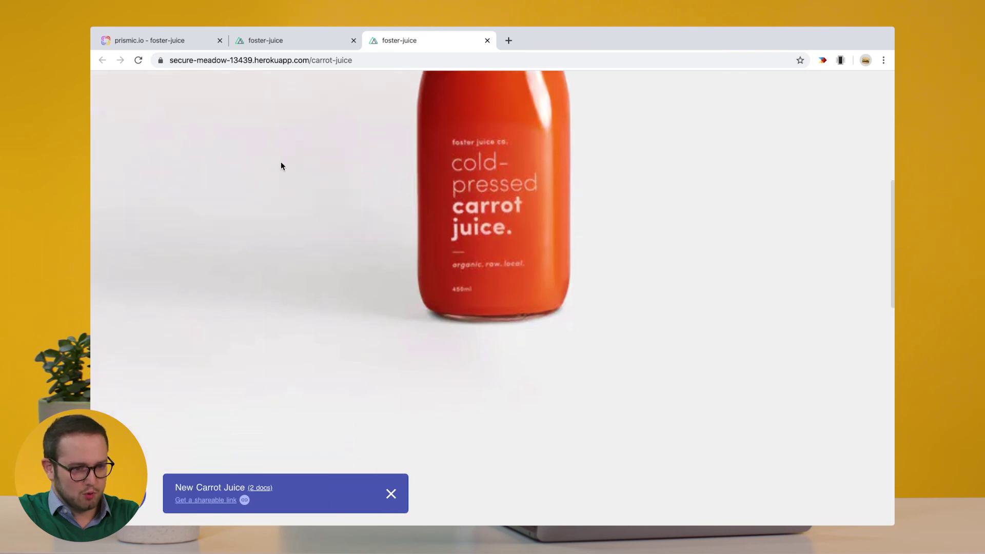
scroll(281, 165, "down", 4)
scroll(281, 166, "down", 6)
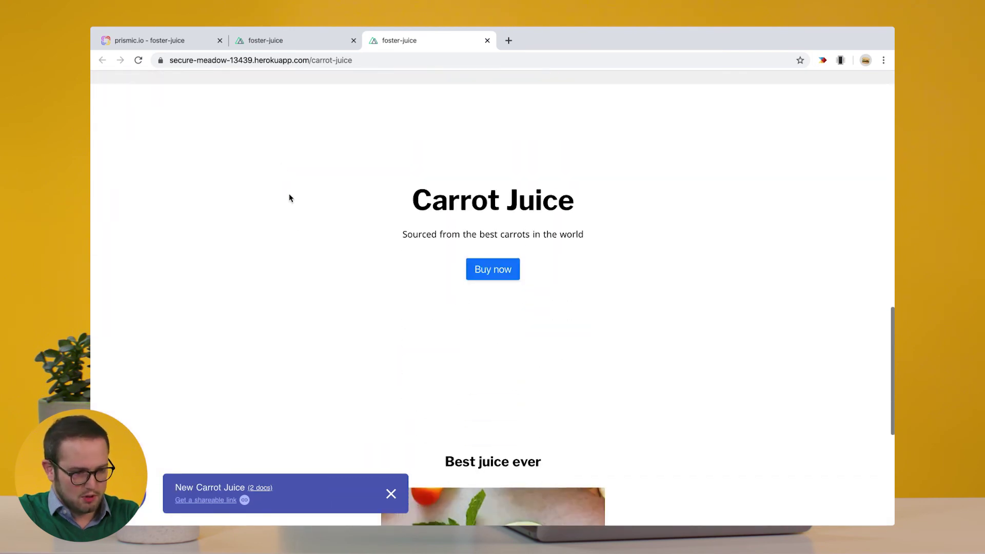
scroll(326, 213, "down", 1)
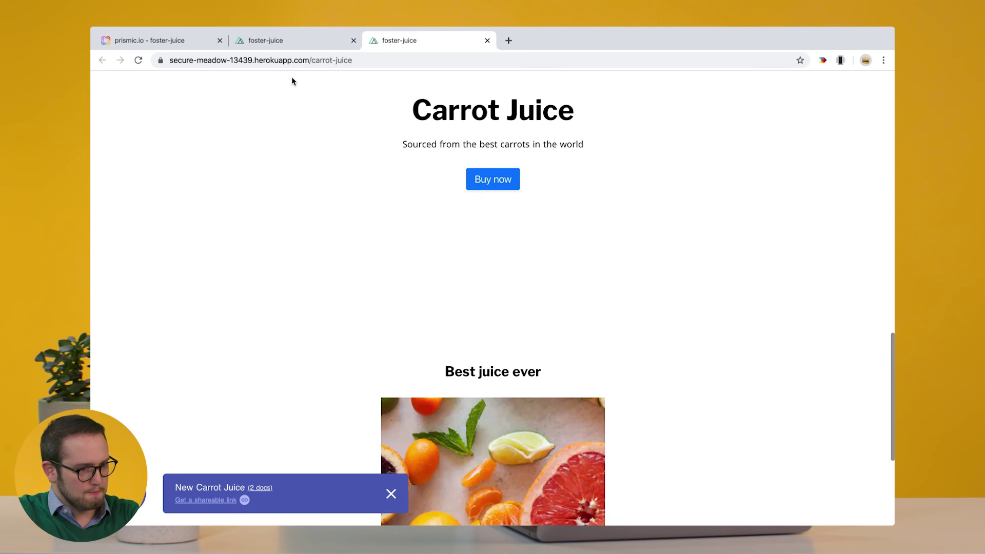
Step: Schedule the New Carrot Juice release for 3 February 2020 at 12:00 AM
left_click(176, 45)
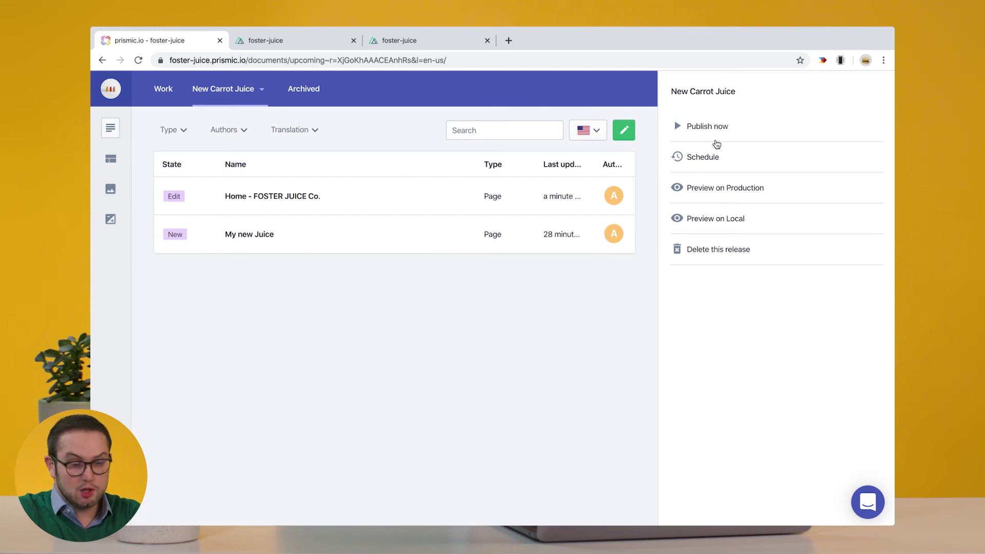
left_click(712, 155)
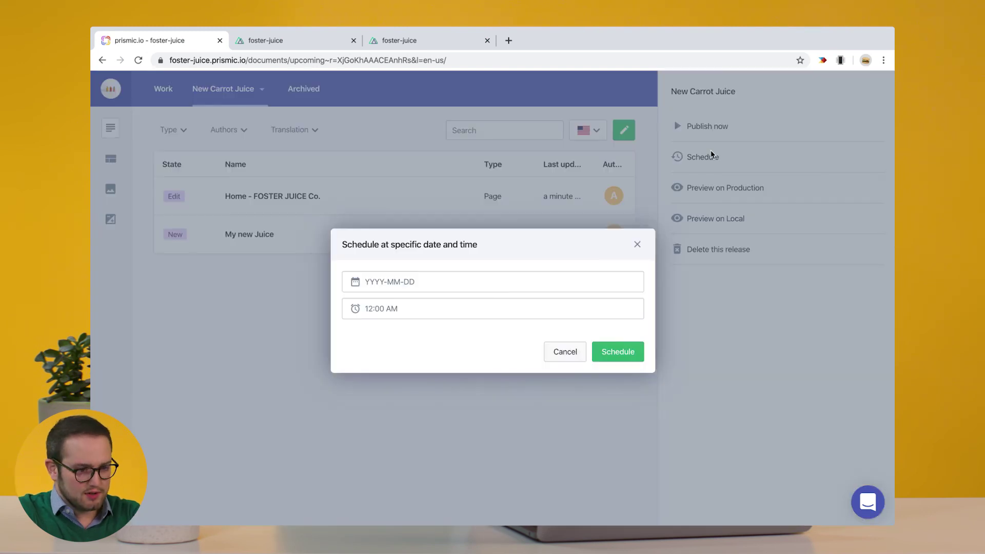
left_click(537, 286)
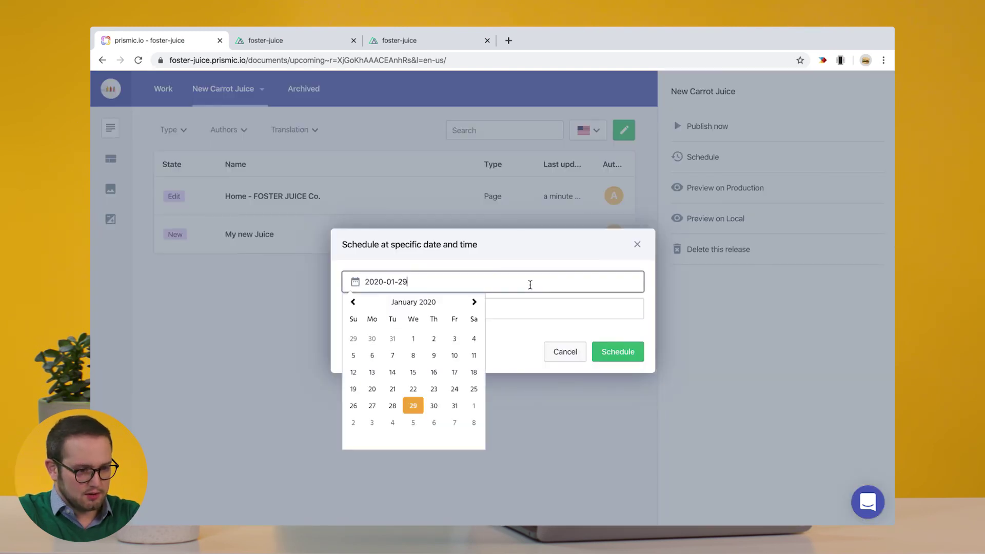
left_click(372, 422)
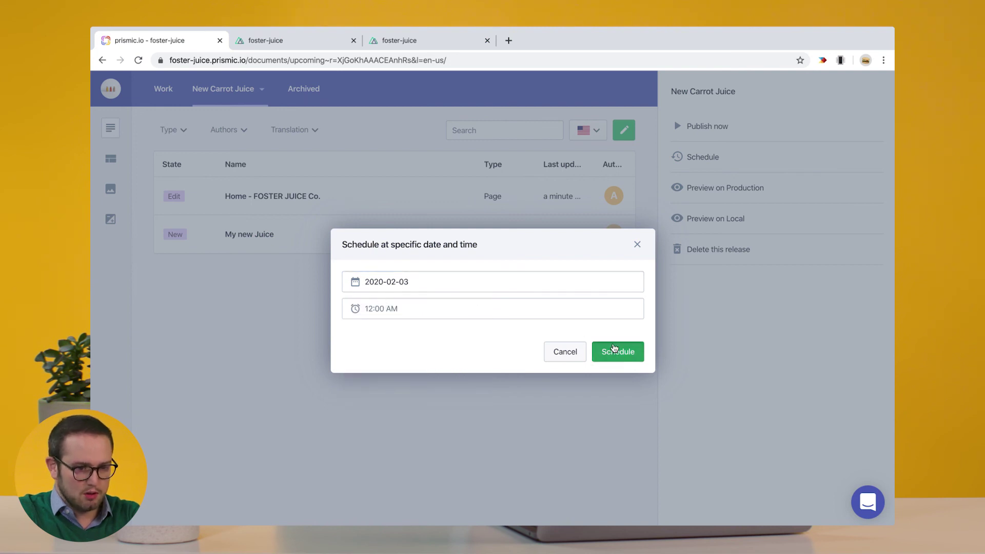
left_click(610, 351)
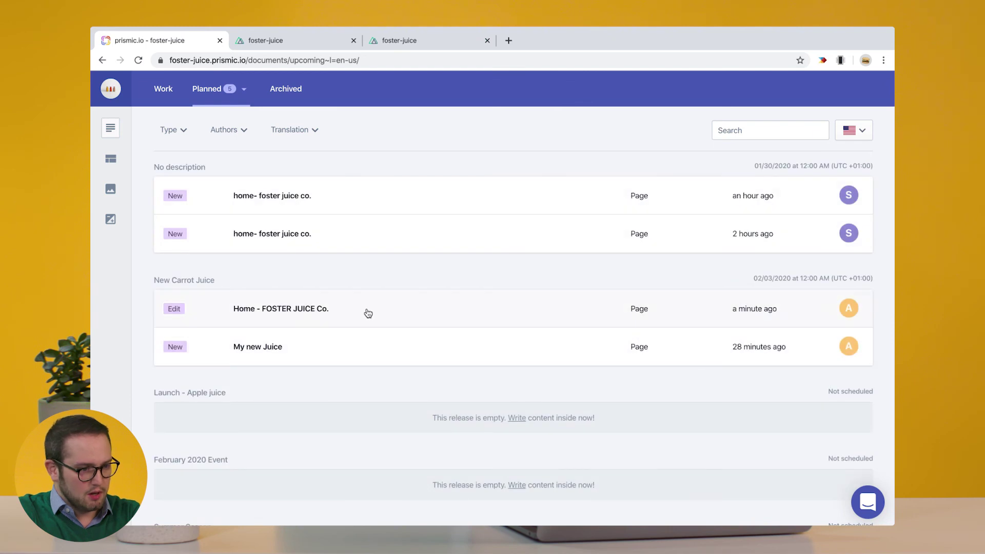
scroll(367, 312, "down", 1)
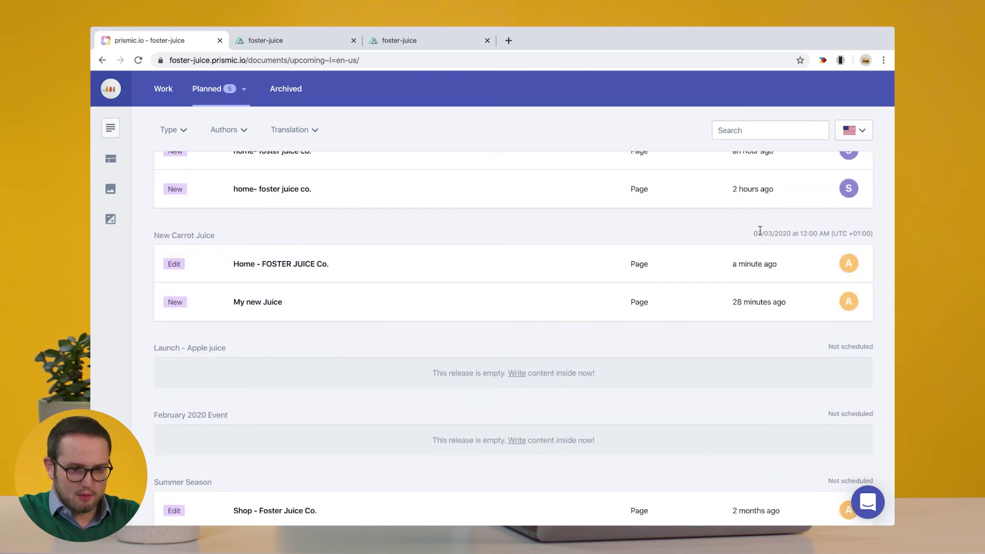
left_click_drag(754, 229, 870, 233)
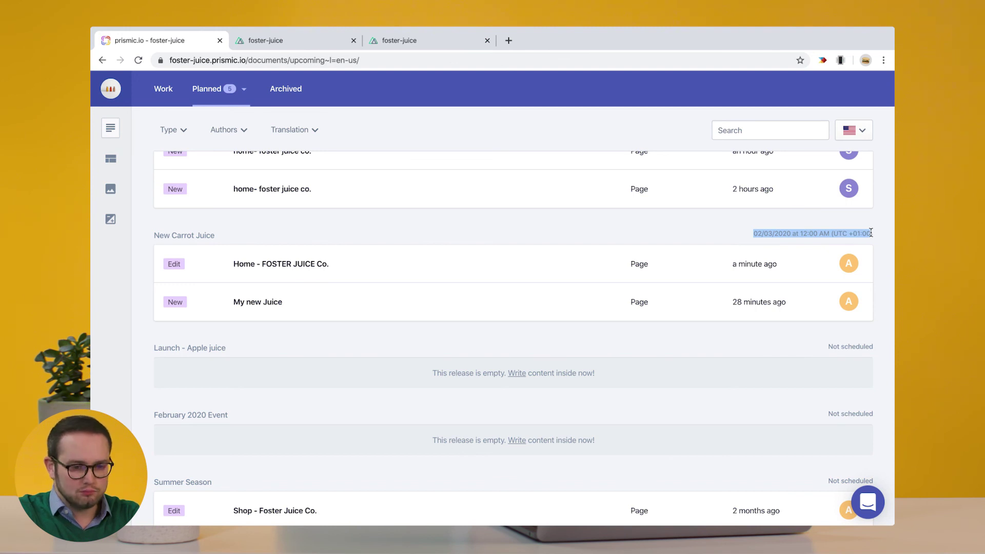
left_click(870, 233)
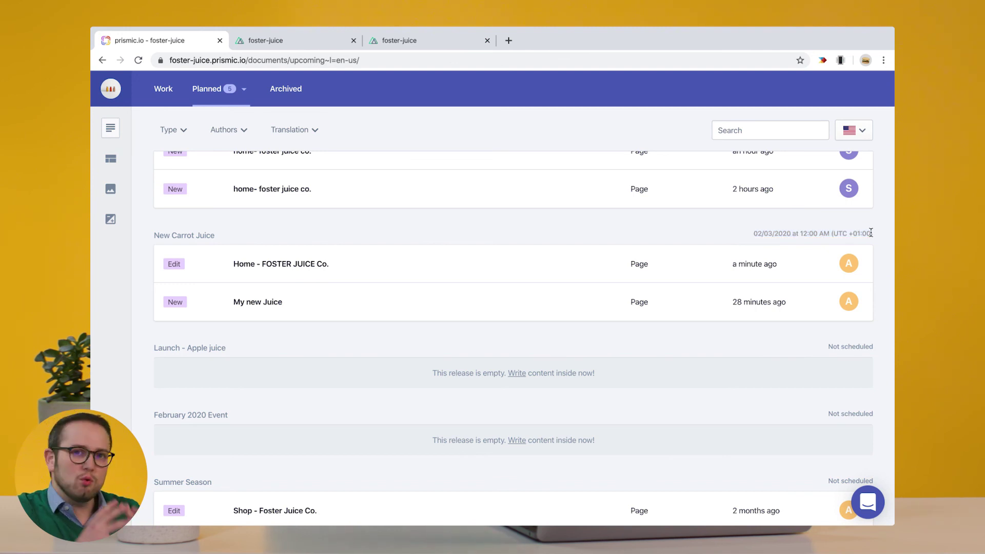